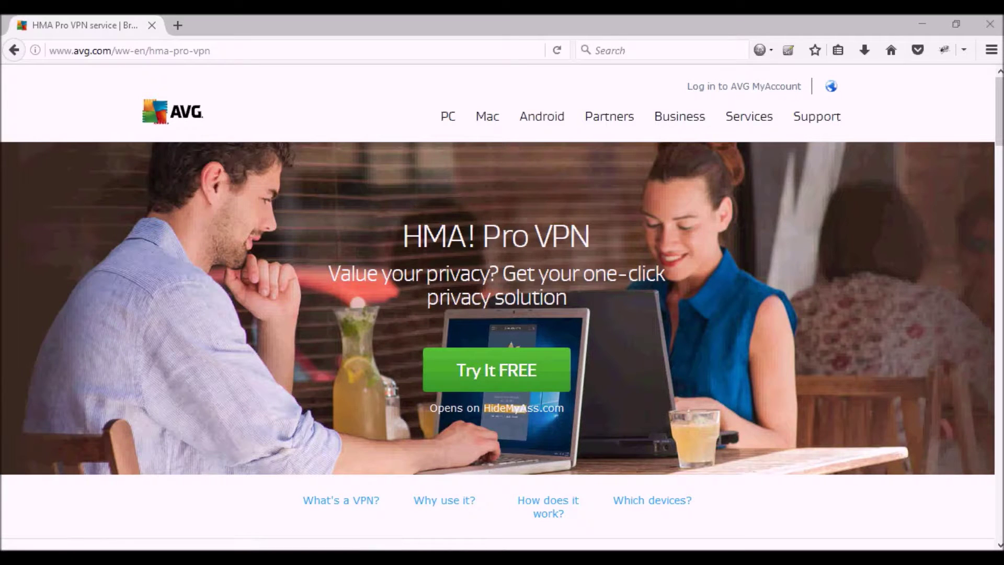
- Browse the AVG page and start the HideMyAss free trial signup
scroll(496, 303, "down", 1)
scroll(497, 303, "down", 4)
scroll(496, 303, "down", 10)
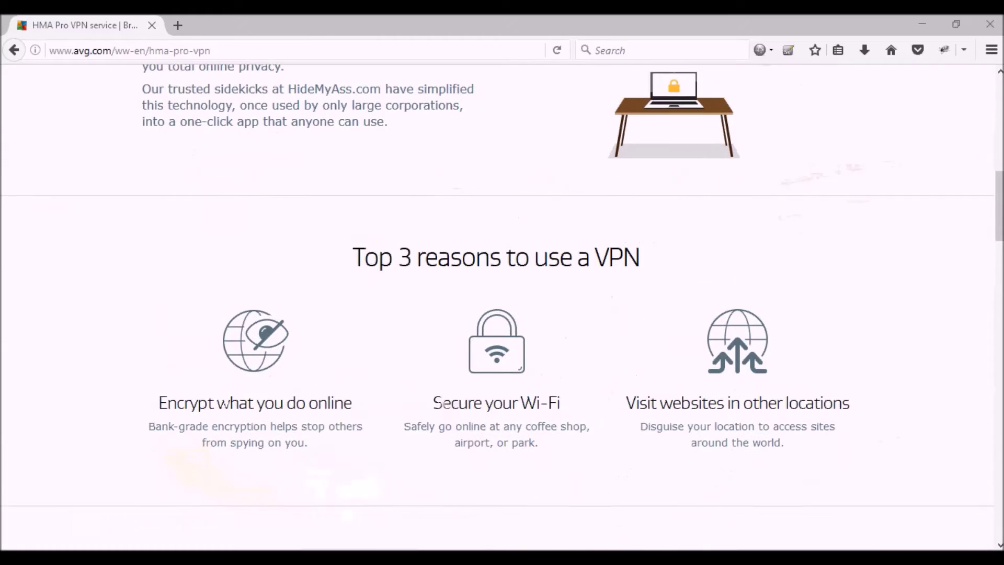
scroll(497, 304, "down", 20)
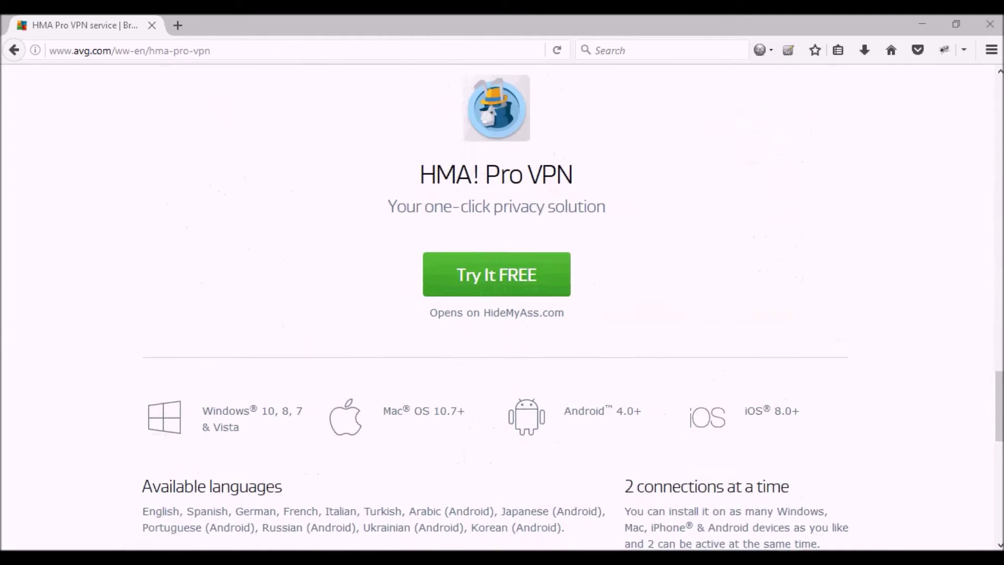
scroll(254, 206, "down", 5)
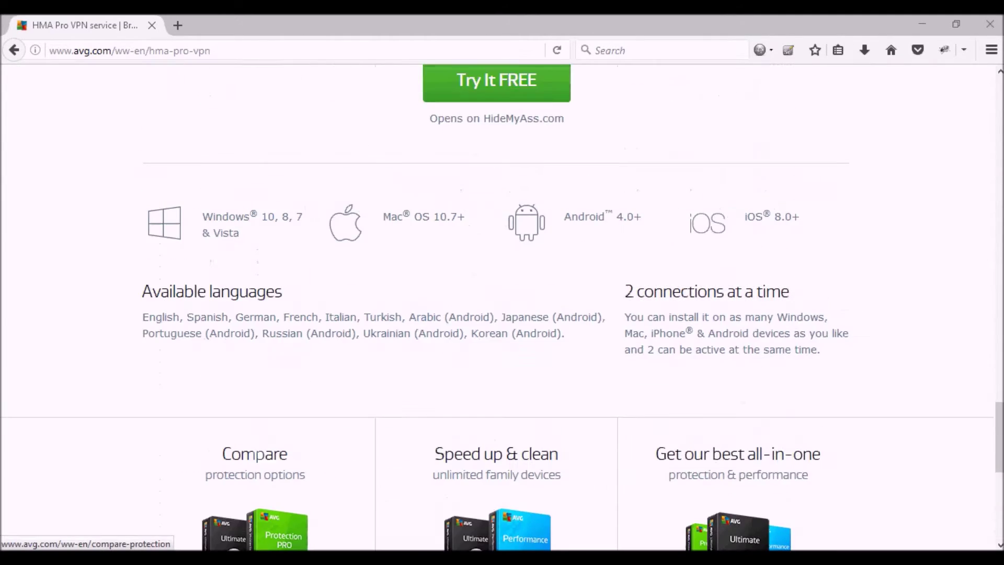
scroll(497, 313, "up", 5)
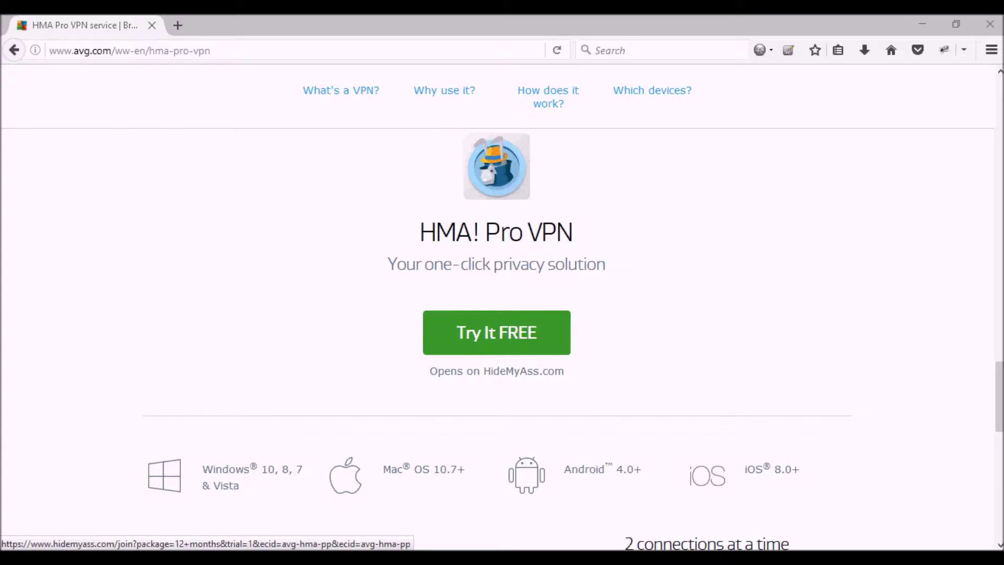
left_click(497, 332)
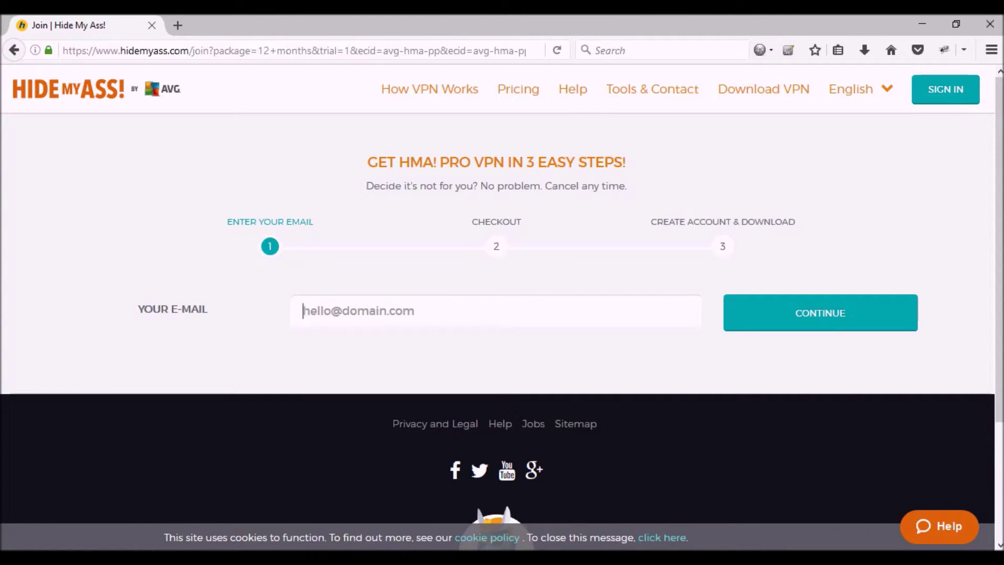
- Scroll down the join page's e-mail step and back up
scroll(502, 328, "down", 3)
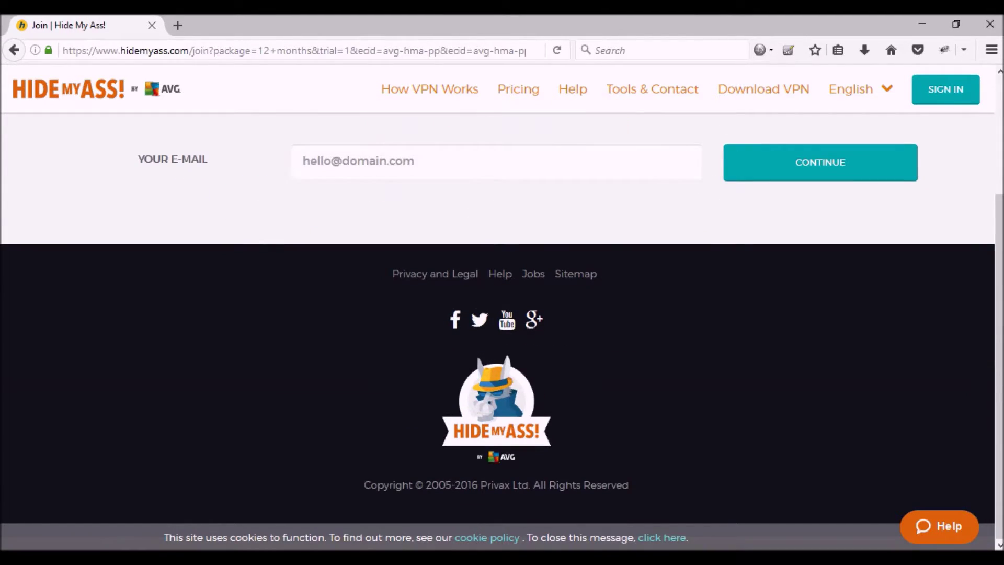
scroll(502, 340, "up", 3)
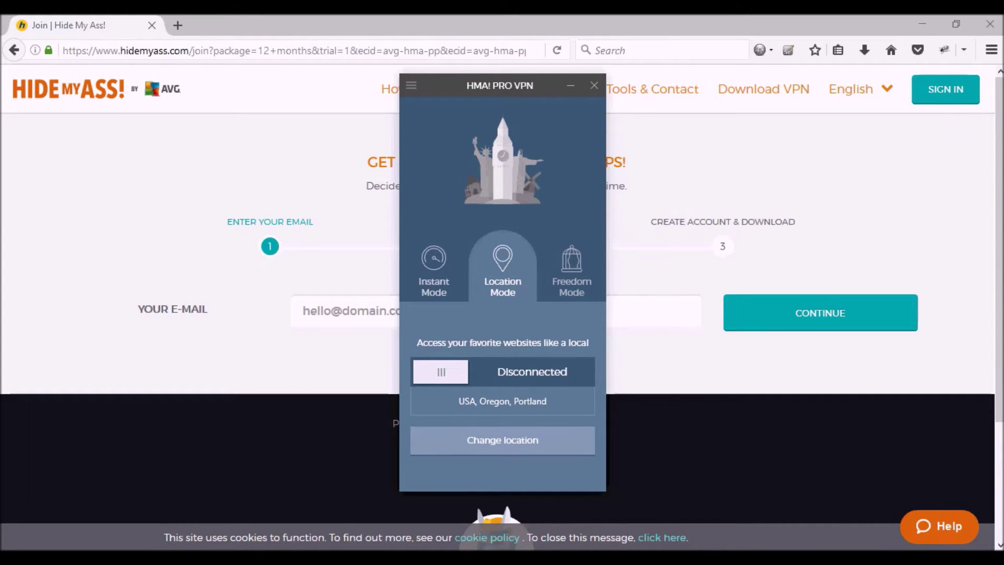
- Switch the VPN to Instant Mode, then back to Location Mode
left_click(433, 269)
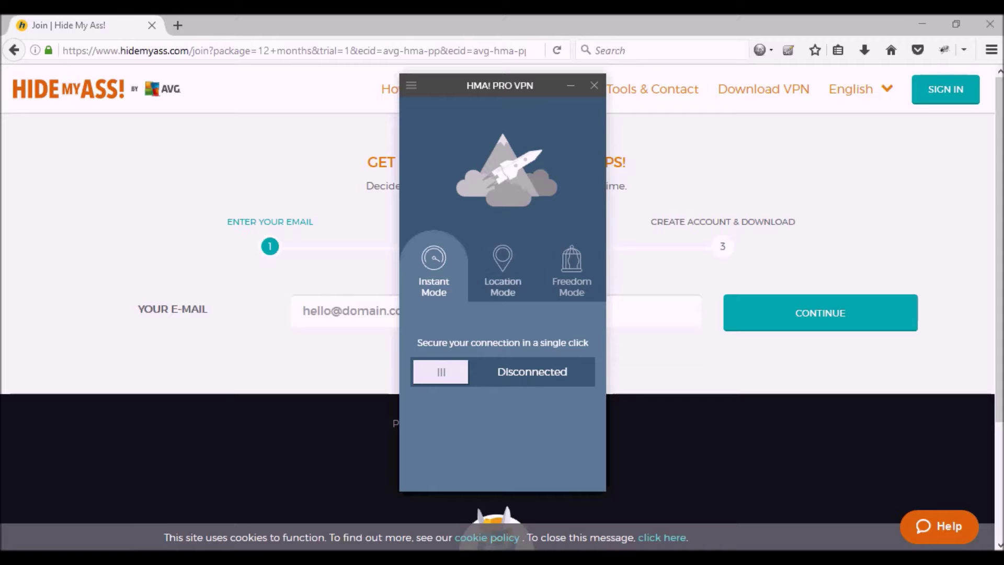
left_click(503, 267)
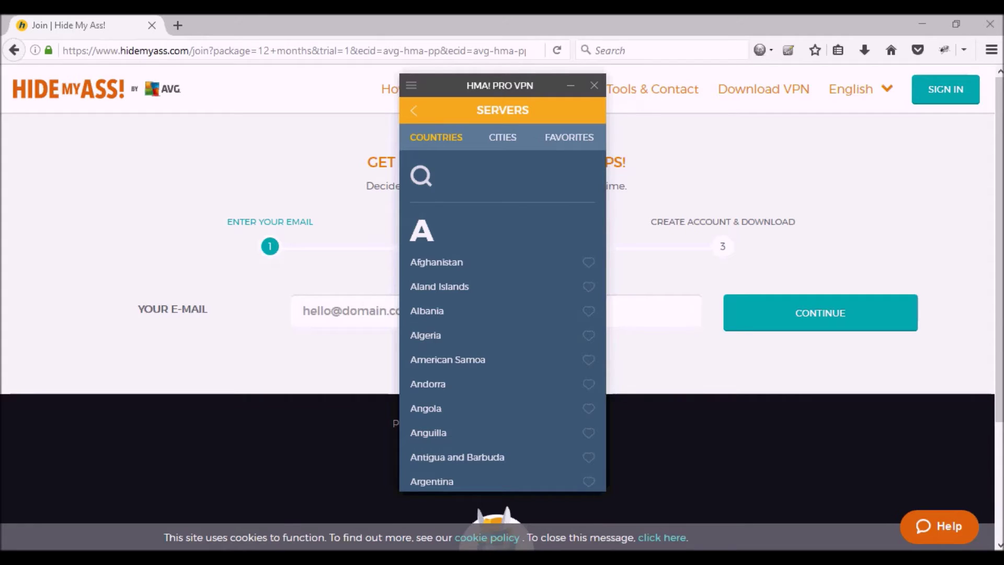
left_click(502, 137)
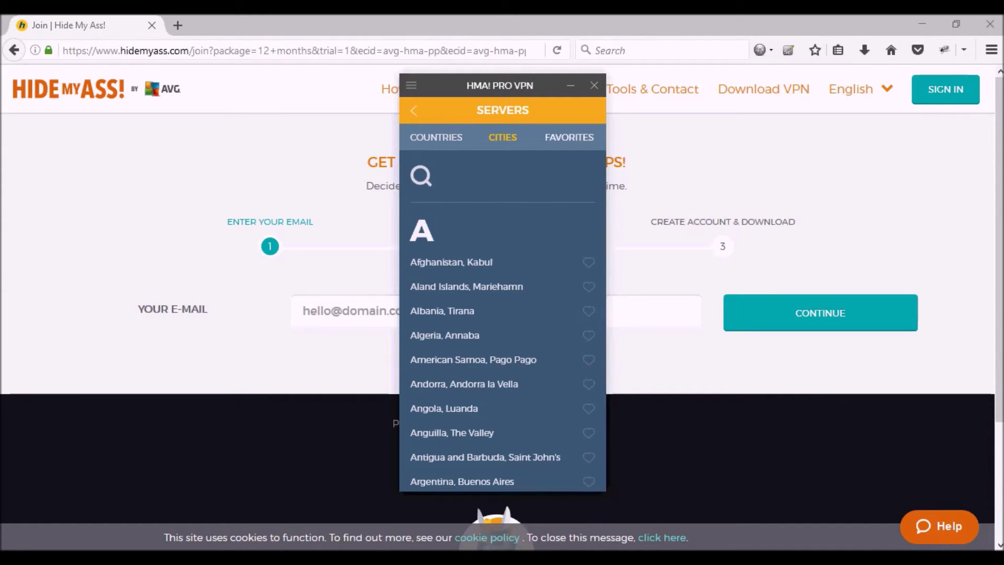
left_click(569, 137)
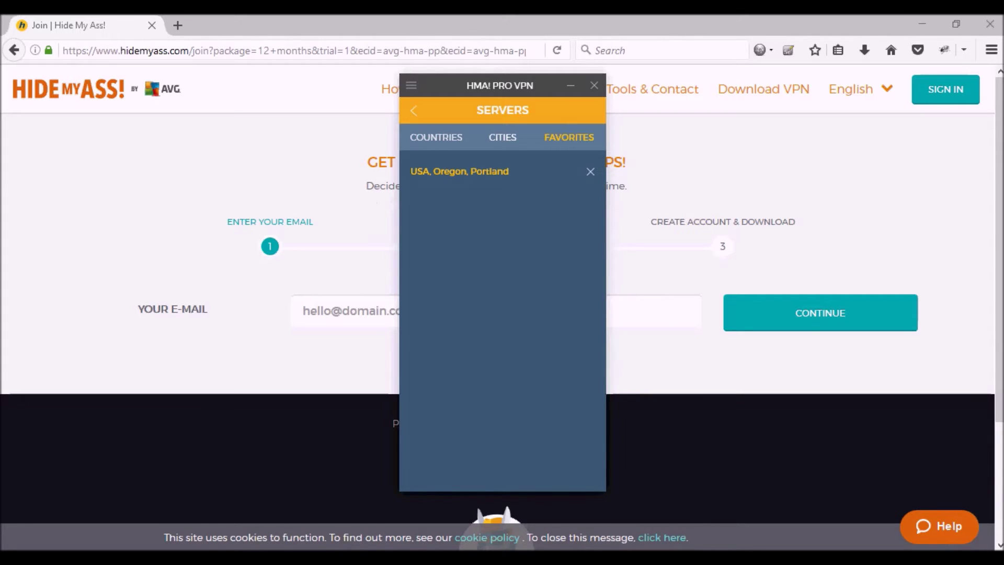
left_click(502, 137)
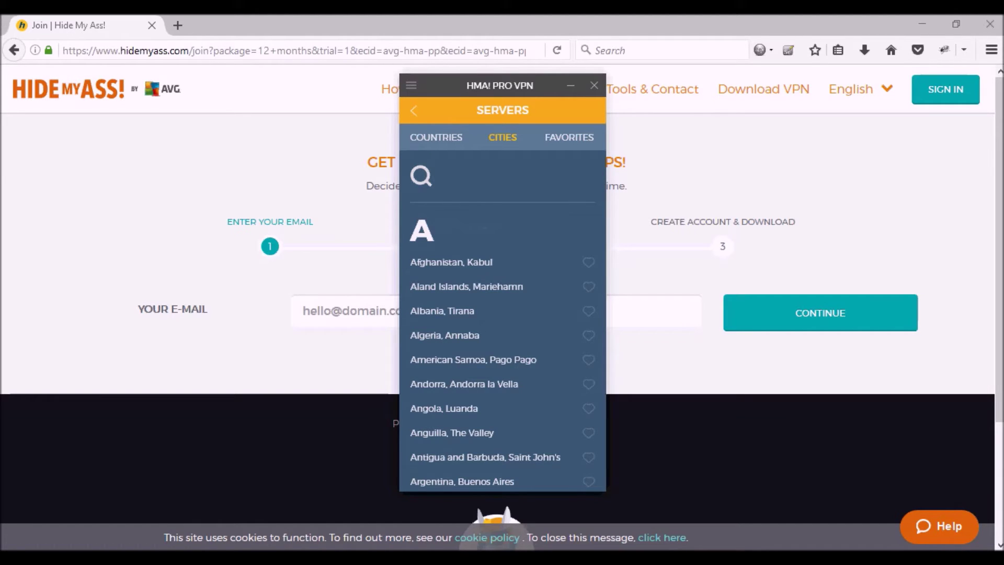
scroll(502, 366, "down", 8)
scroll(503, 345, "down", 15)
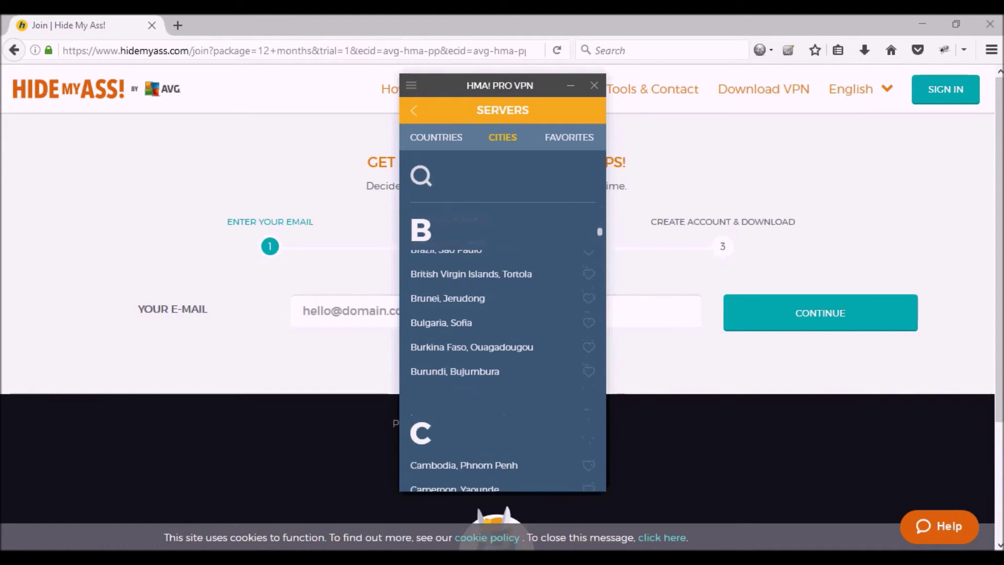
scroll(502, 345, "down", 20)
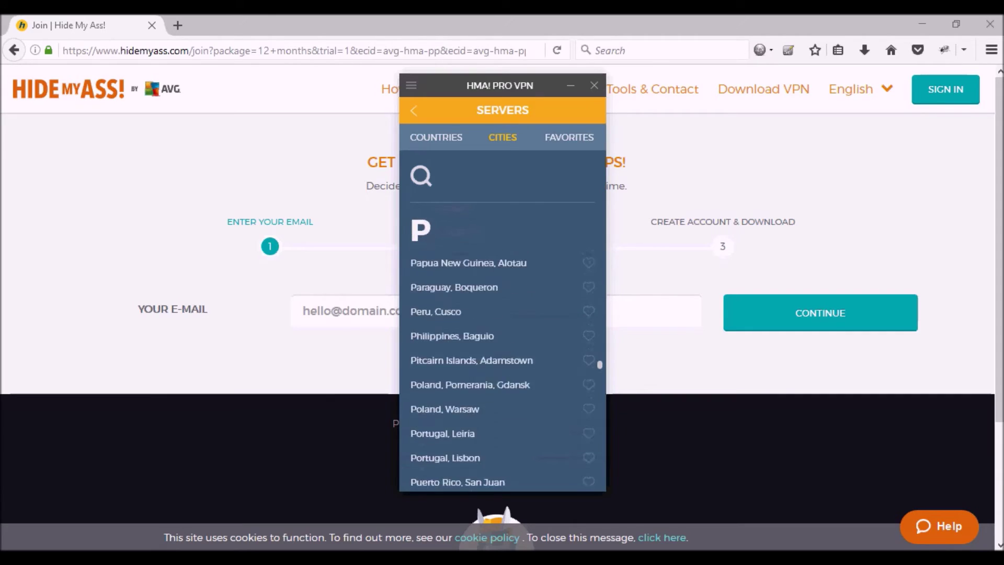
scroll(502, 345, "down", 5)
scroll(502, 345, "up", 3)
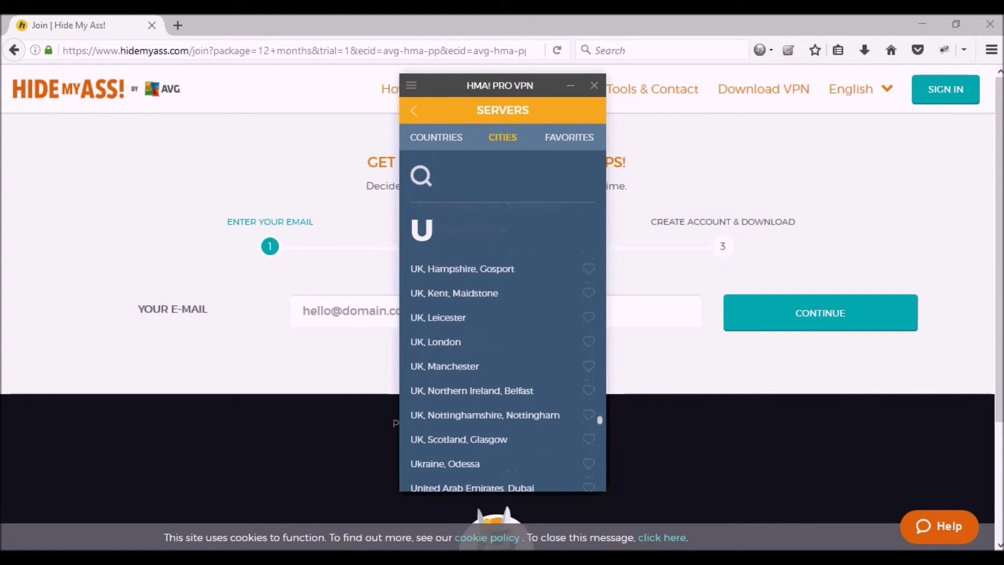
scroll(503, 345, "down", 3)
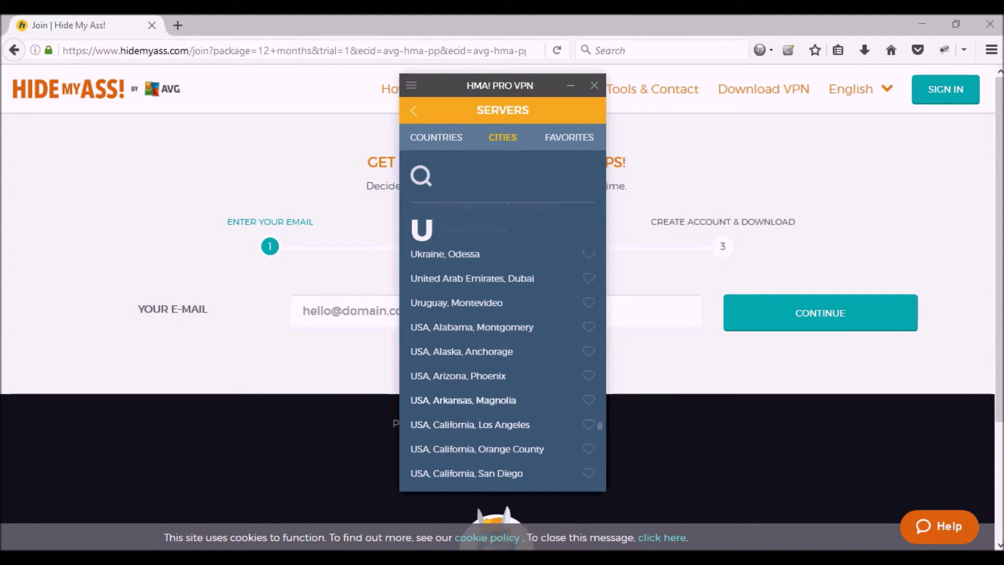
scroll(502, 386, "down", 1)
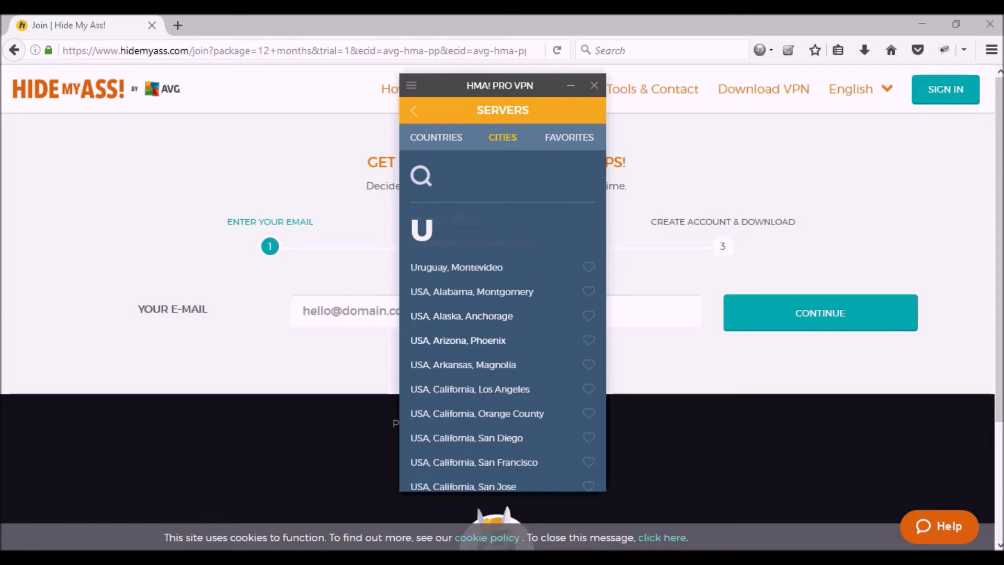
scroll(470, 356, "down", 2)
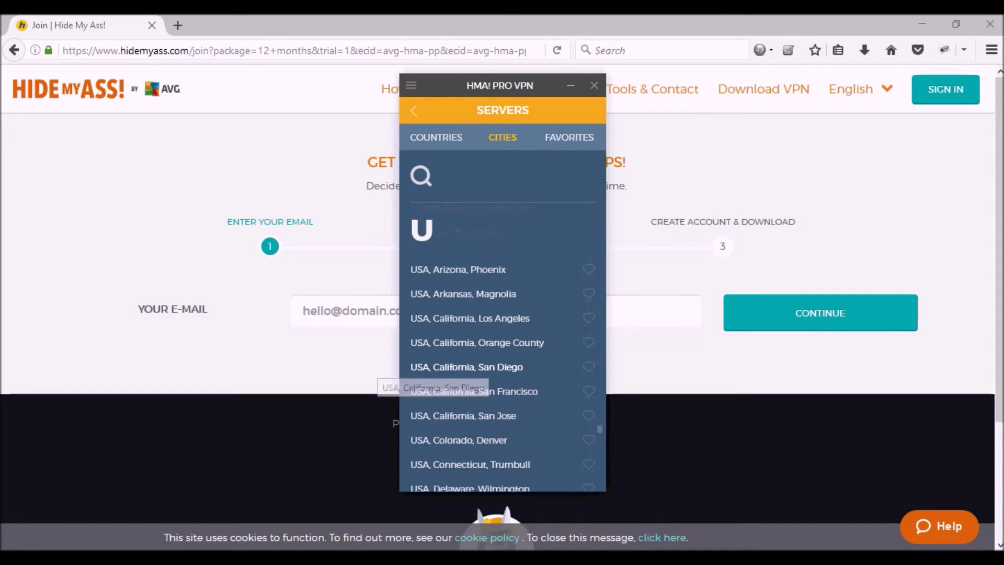
scroll(502, 366, "down", 3)
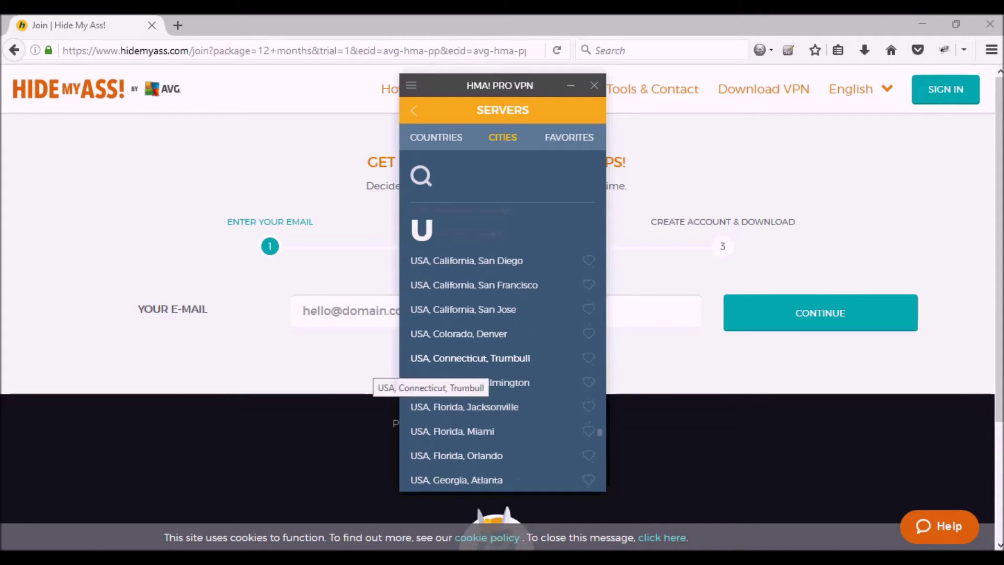
scroll(444, 384, "down", 3)
scroll(444, 382, "down", 1)
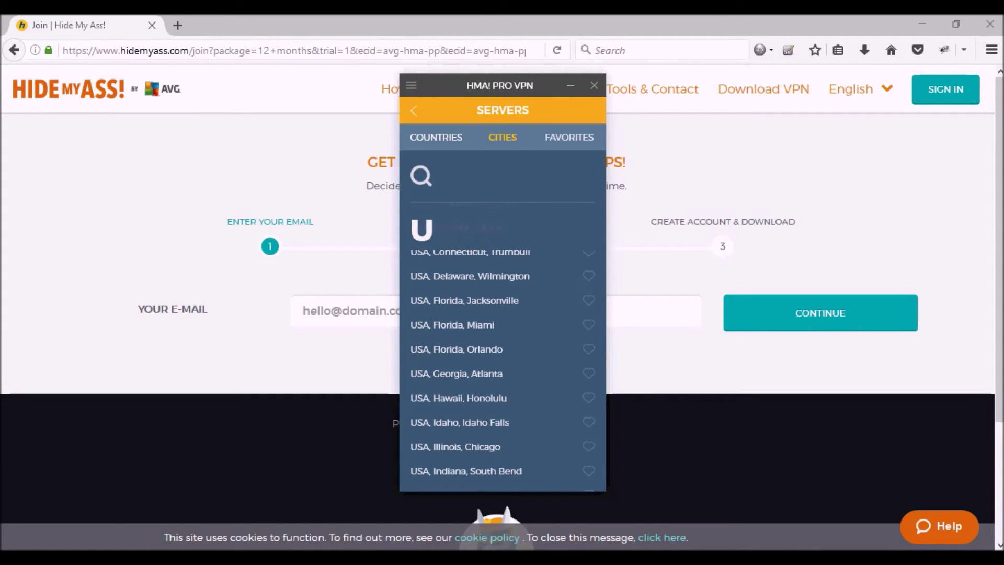
left_click(436, 137)
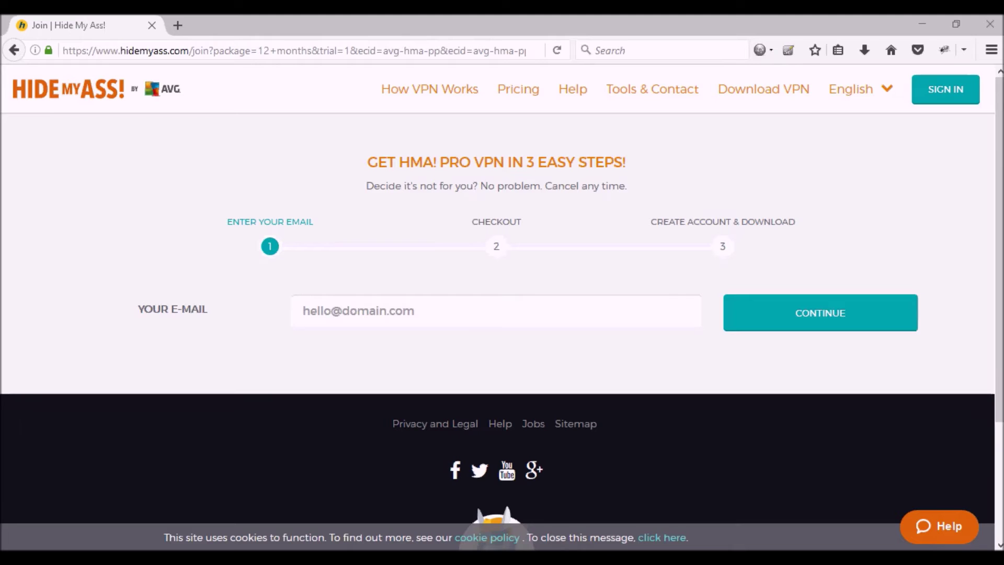
- Open the HideMyAss pricing page showing 1, 6 and 12-month plans
left_click(518, 89)
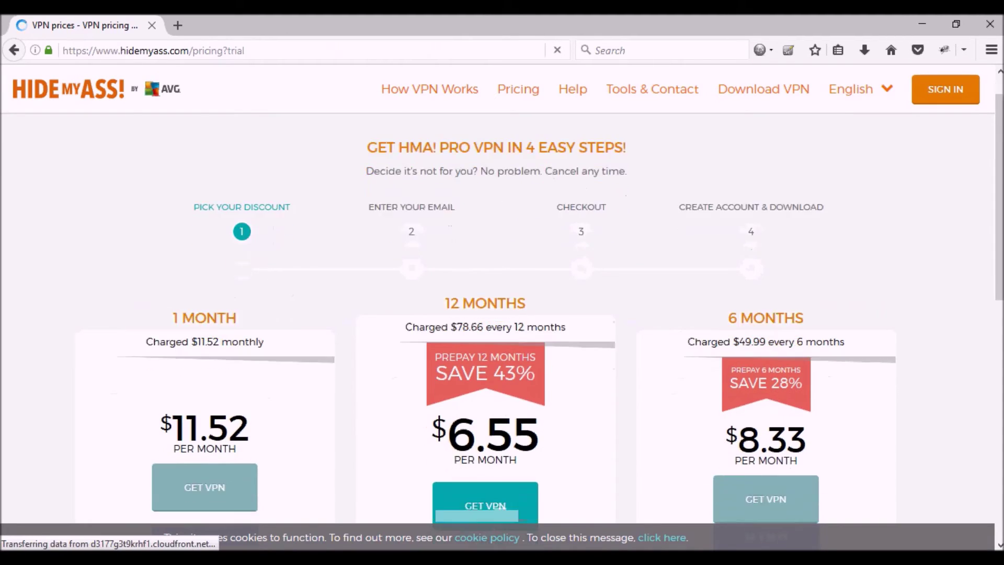
scroll(502, 313, "down", 3)
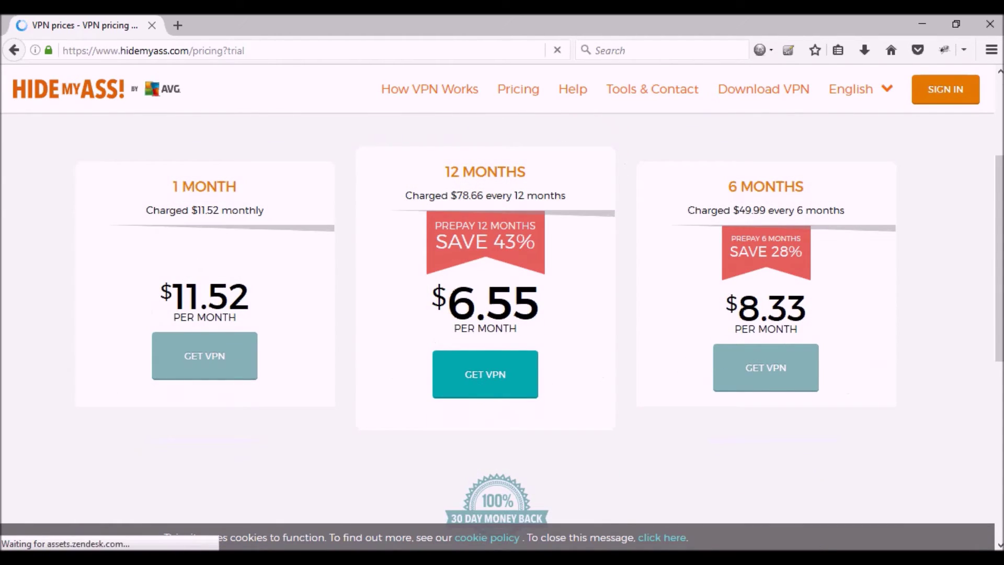
scroll(502, 314, "down", 1)
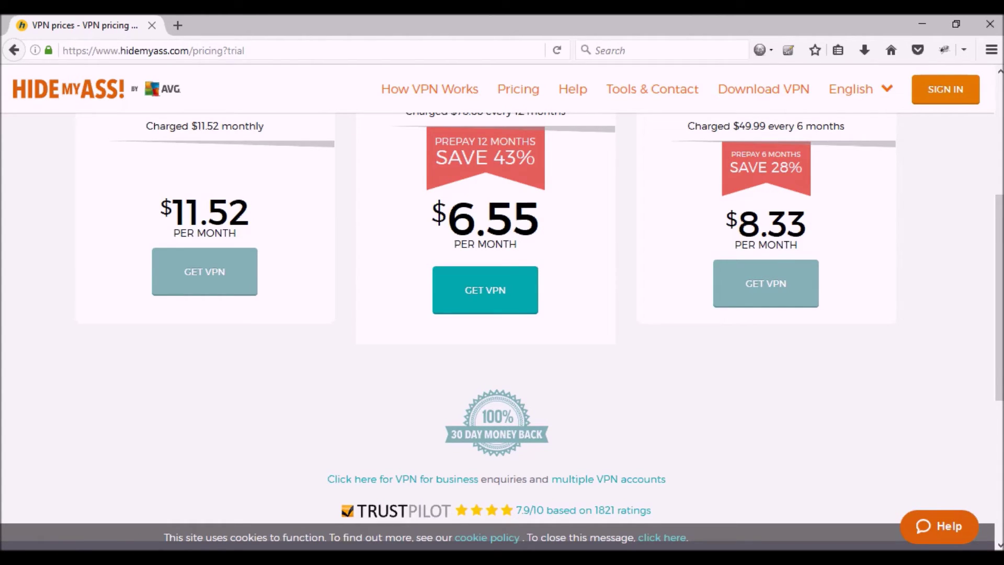
scroll(501, 314, "down", 3)
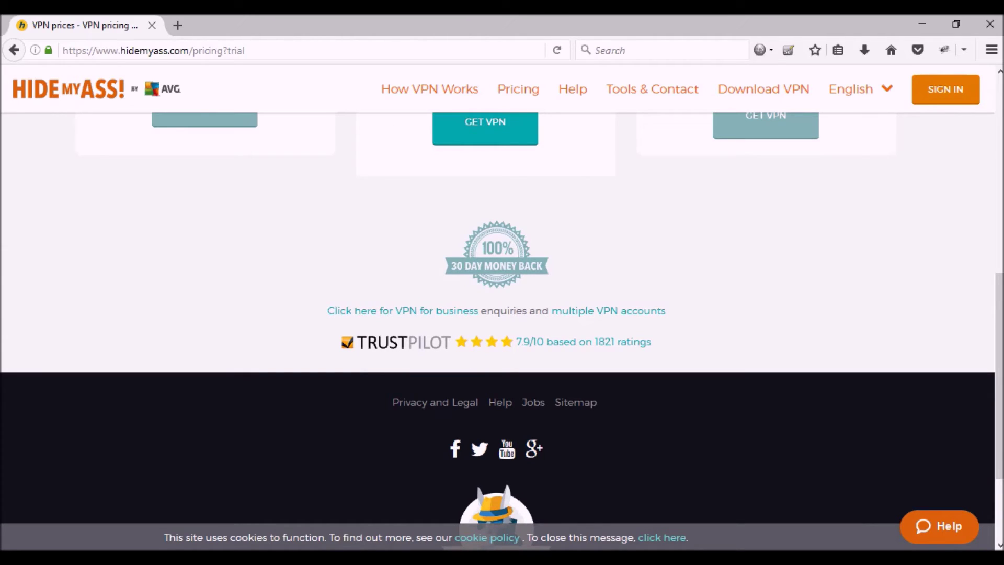
scroll(419, 273, "down", 3)
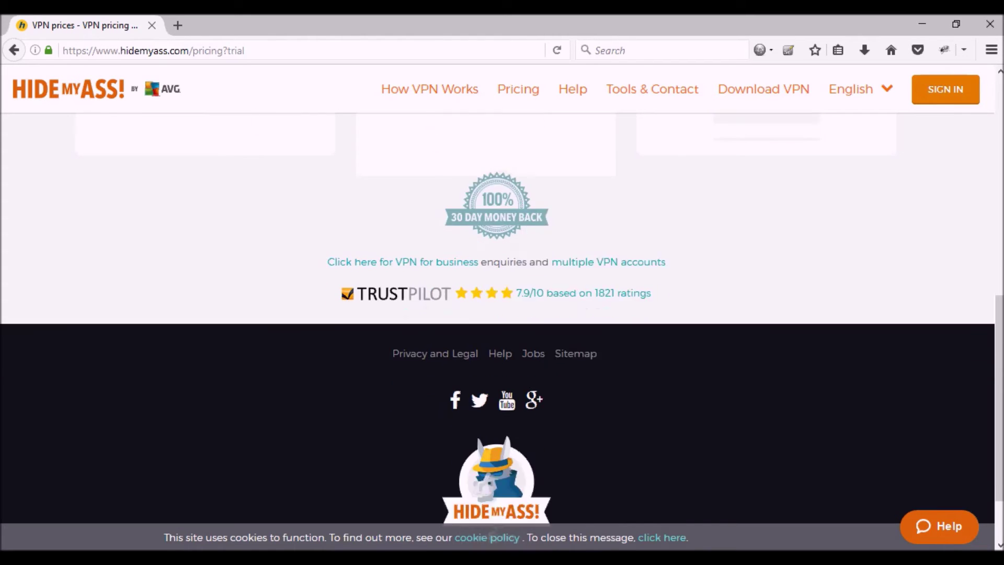
scroll(502, 331, "up", 4)
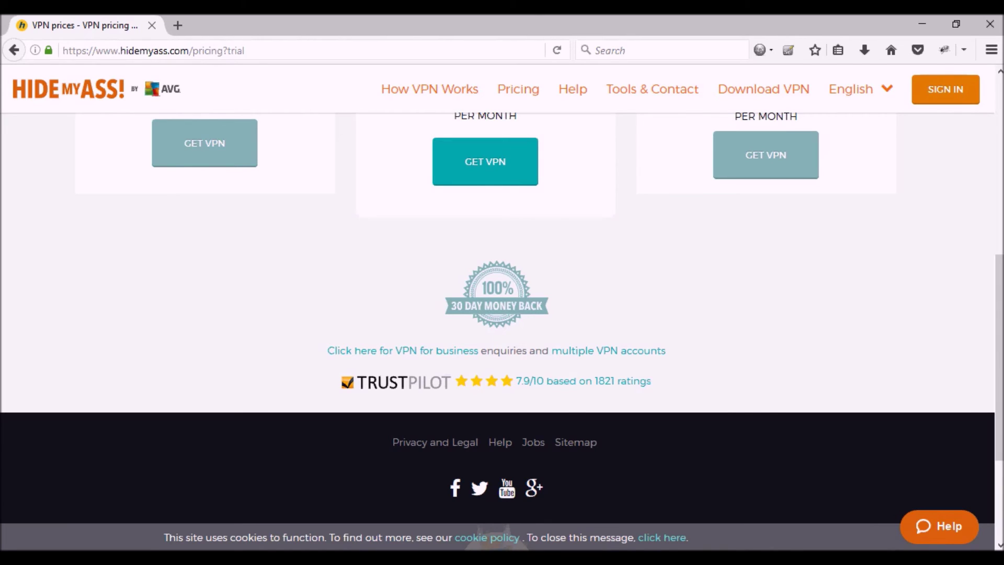
scroll(501, 313, "up", 3)
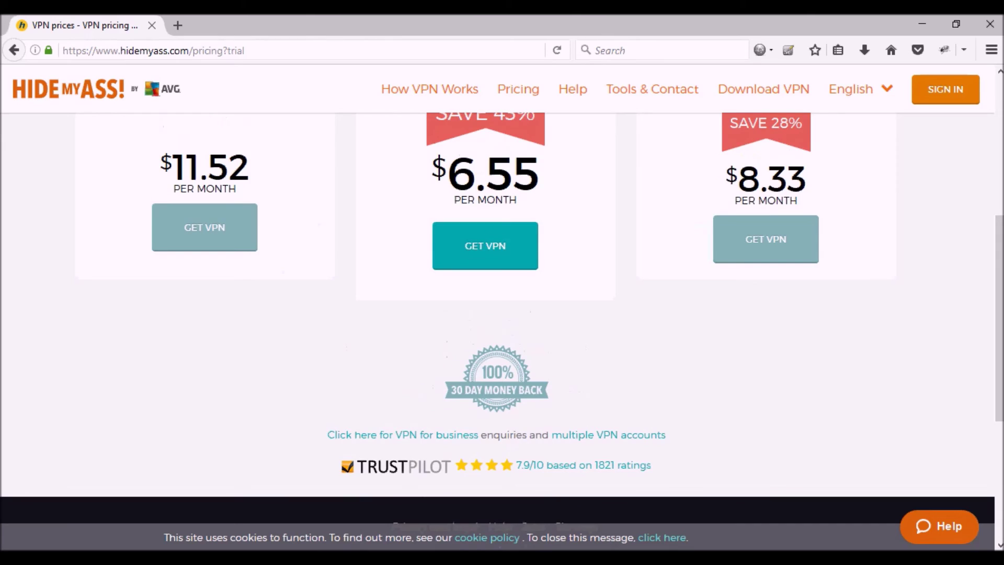
scroll(485, 340, "up", 5)
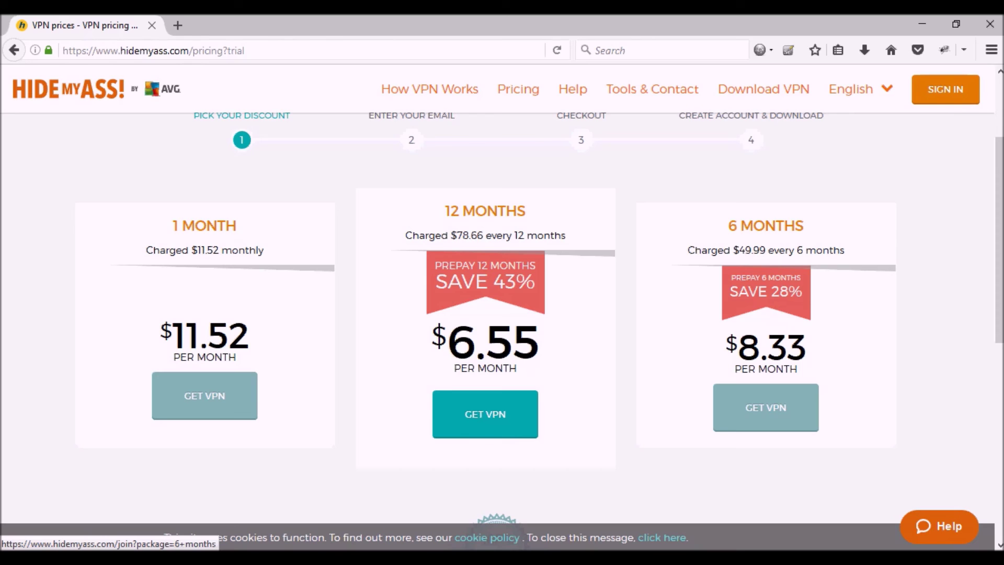
scroll(497, 314, "down", 6)
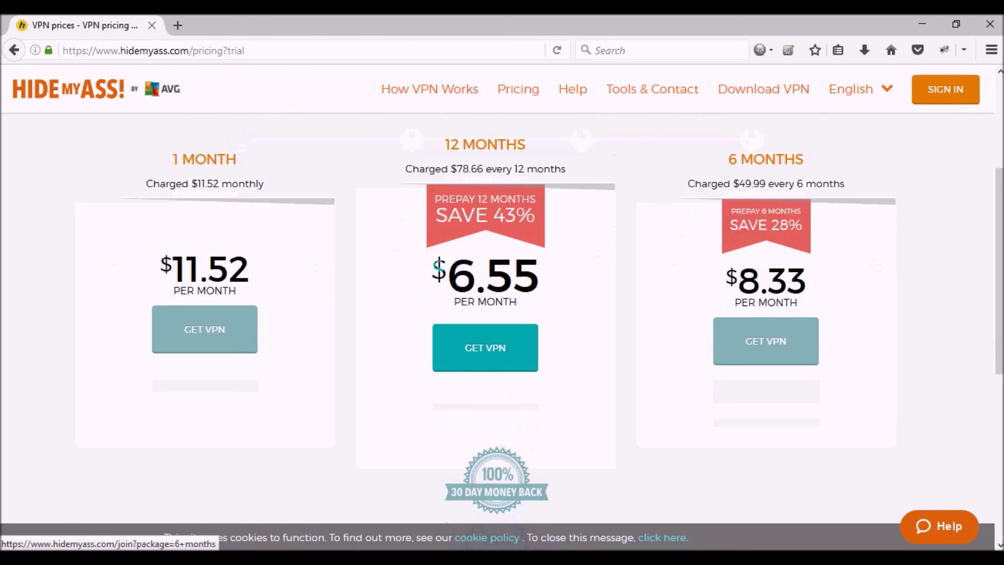
scroll(766, 323, "up", 5)
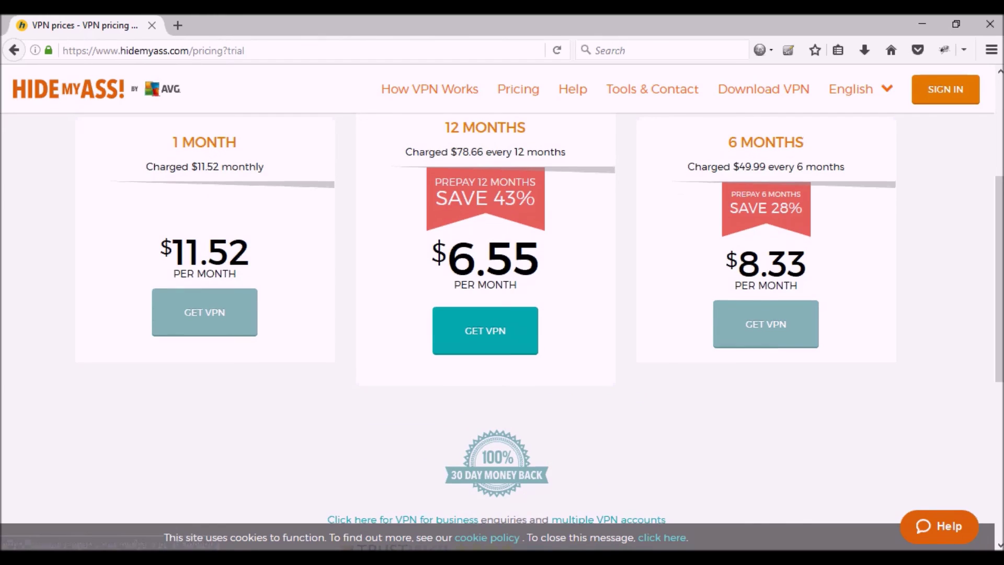
scroll(765, 323, "up", 2)
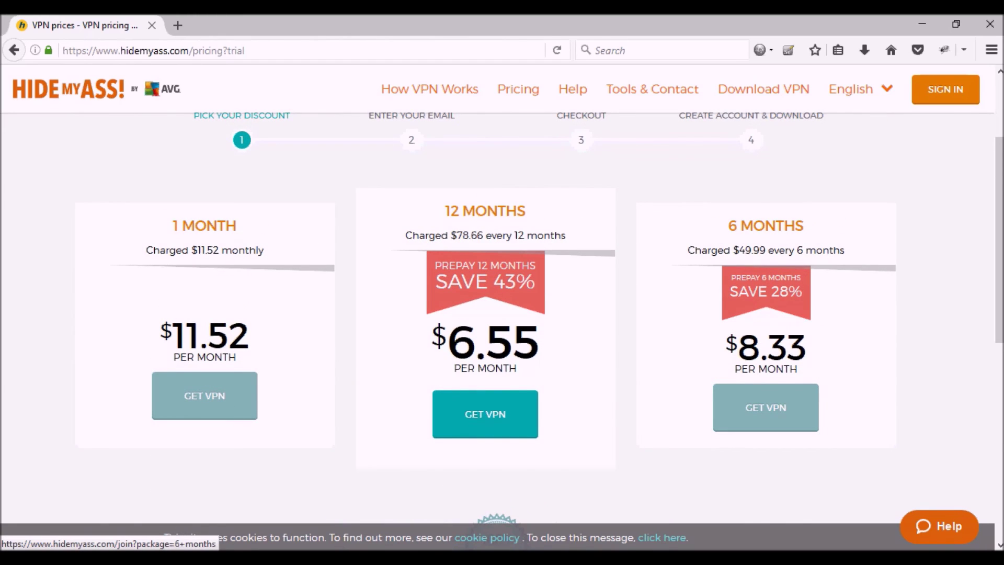